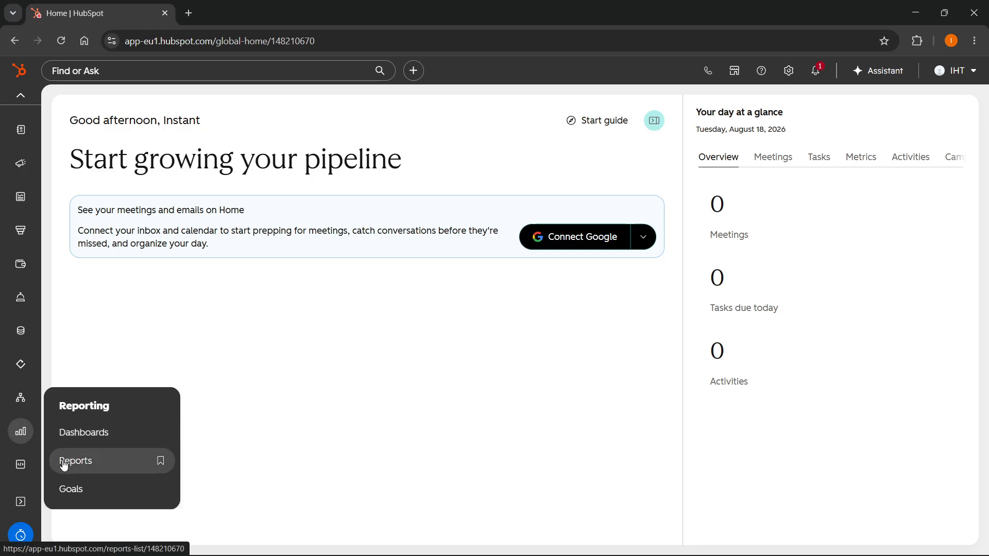
Step: Go to Reporting > Reports and choose Create report from the Create menu
{"action": "left_click", "coordinate": [110, 461]}
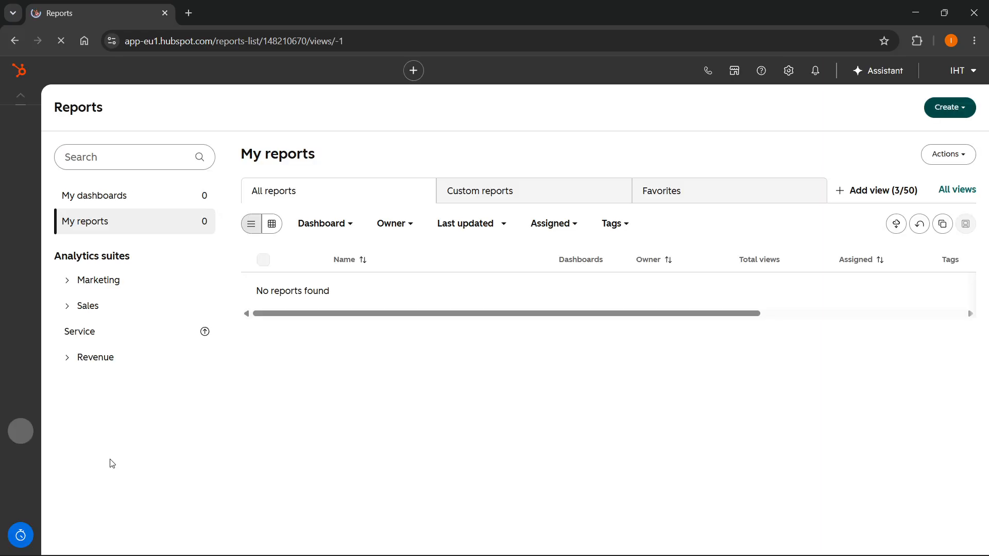
{"action": "left_click", "coordinate": [946, 116]}
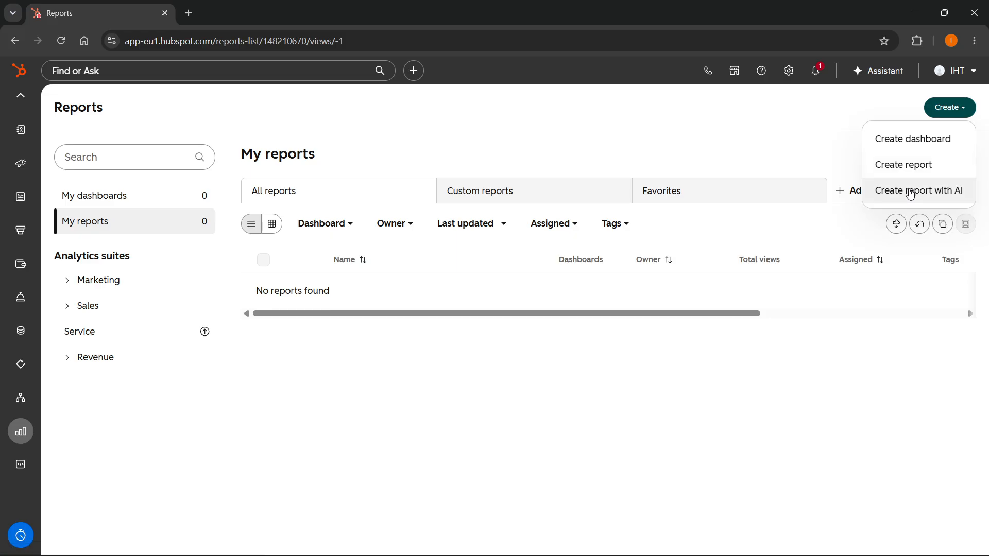
{"action": "left_click", "coordinate": [927, 169]}
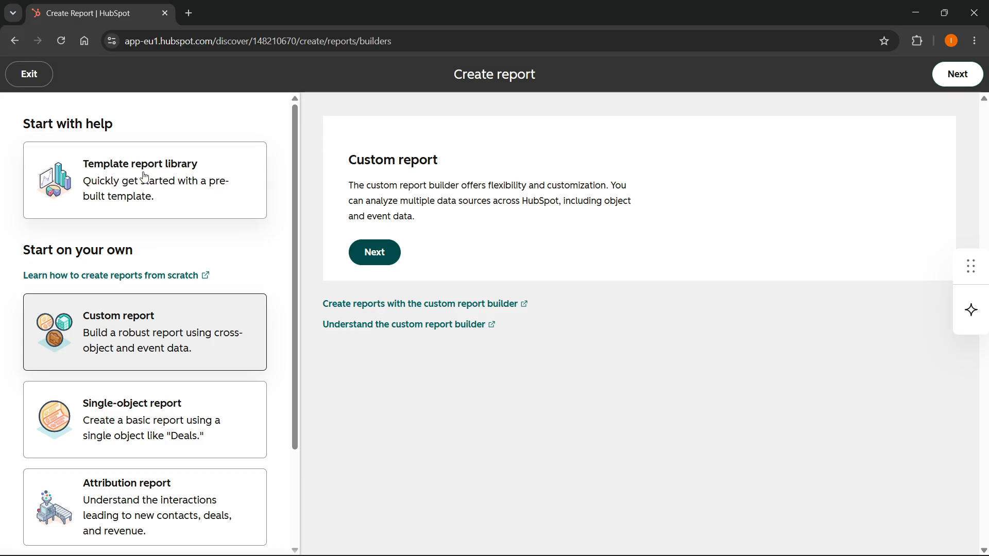
Step: Keep Custom report as the report type and continue to the custom report builder
{"action": "scroll", "coordinate": [134, 191], "scroll_direction": "down", "scroll_amount": 3}
{"action": "scroll", "coordinate": [144, 194], "scroll_direction": "up", "scroll_amount": 3}
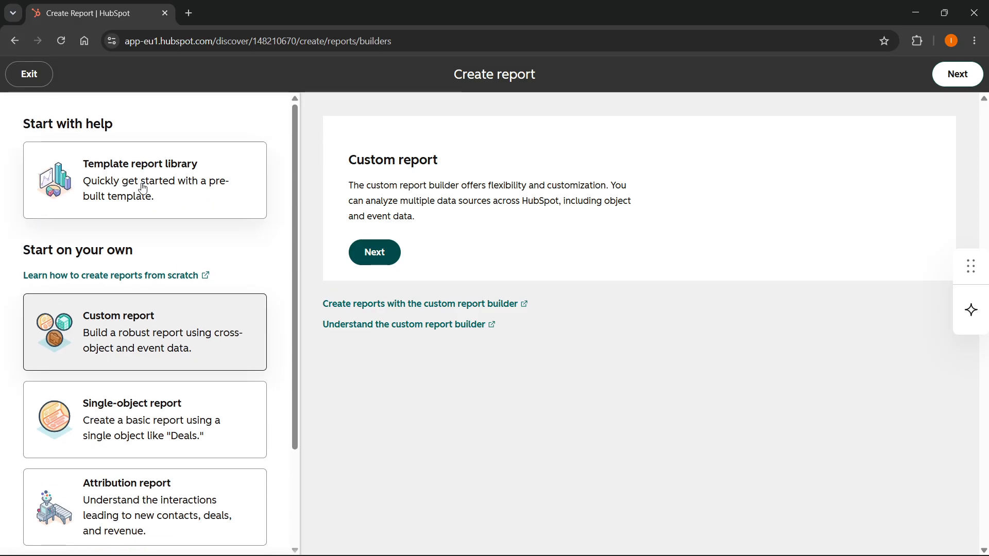
{"action": "scroll", "coordinate": [150, 248], "scroll_direction": "down", "scroll_amount": 3}
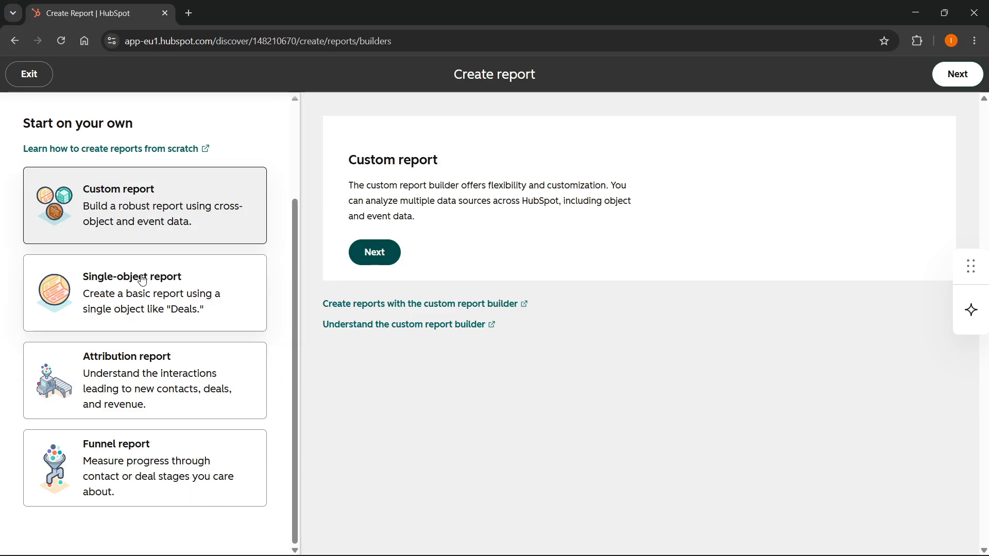
{"action": "scroll", "coordinate": [58, 369], "scroll_direction": "up", "scroll_amount": 3}
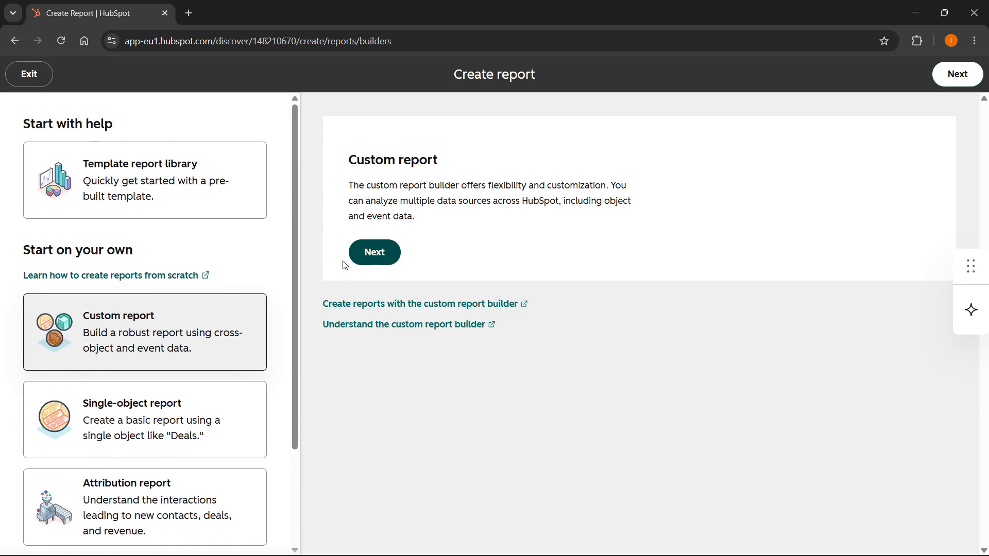
{"action": "left_click", "coordinate": [374, 254]}
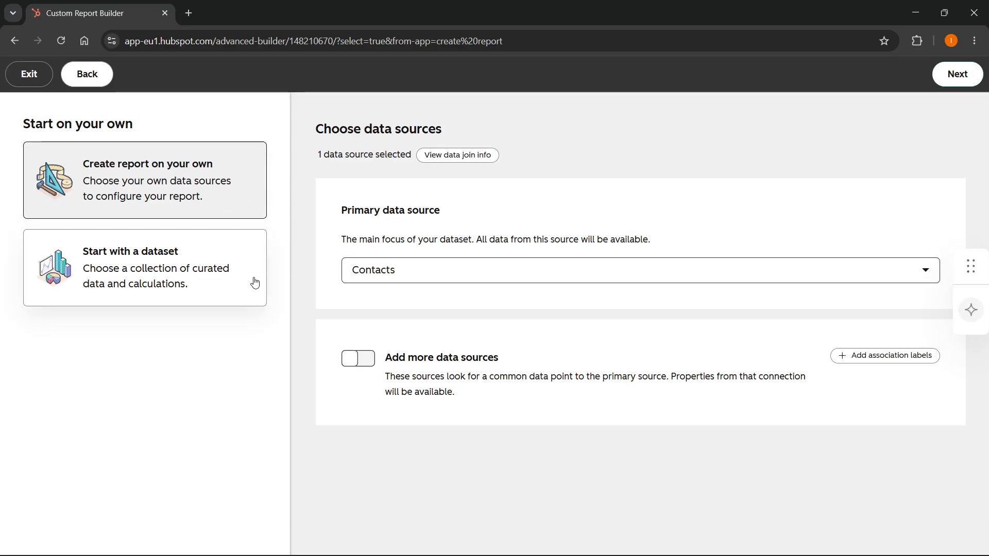
Step: Keep Contacts as the primary data source and proceed to the report editor
{"action": "left_click", "coordinate": [405, 277]}
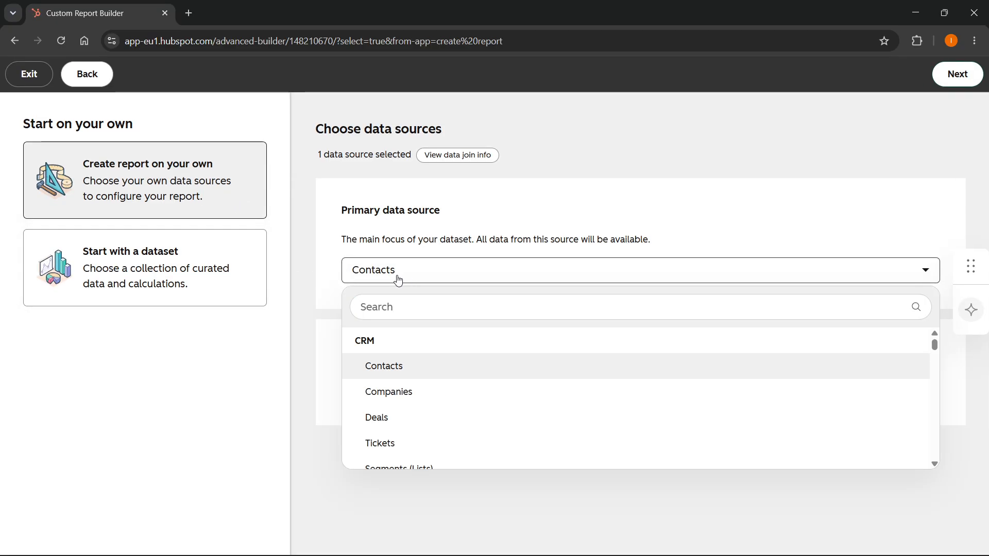
{"action": "left_click", "coordinate": [398, 281]}
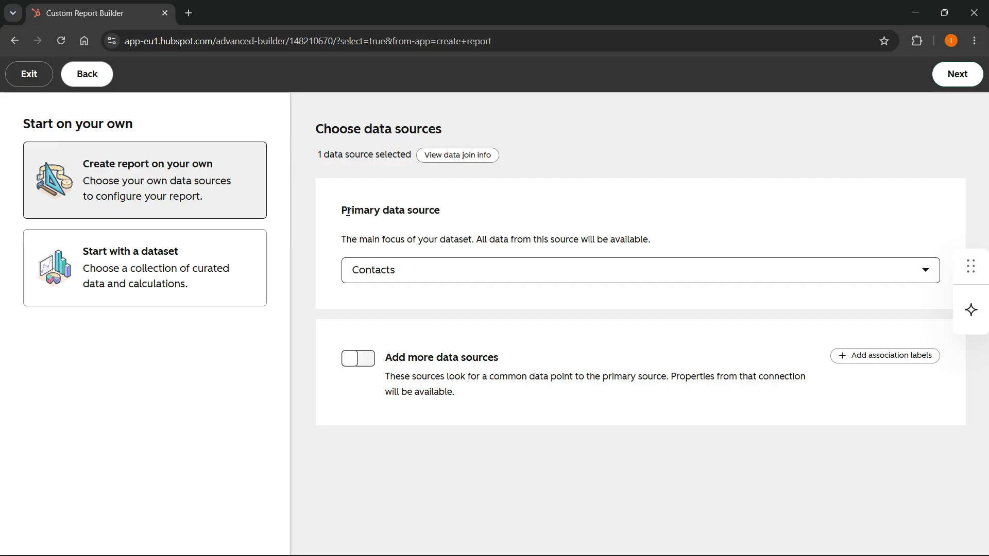
{"action": "left_click", "coordinate": [373, 268]}
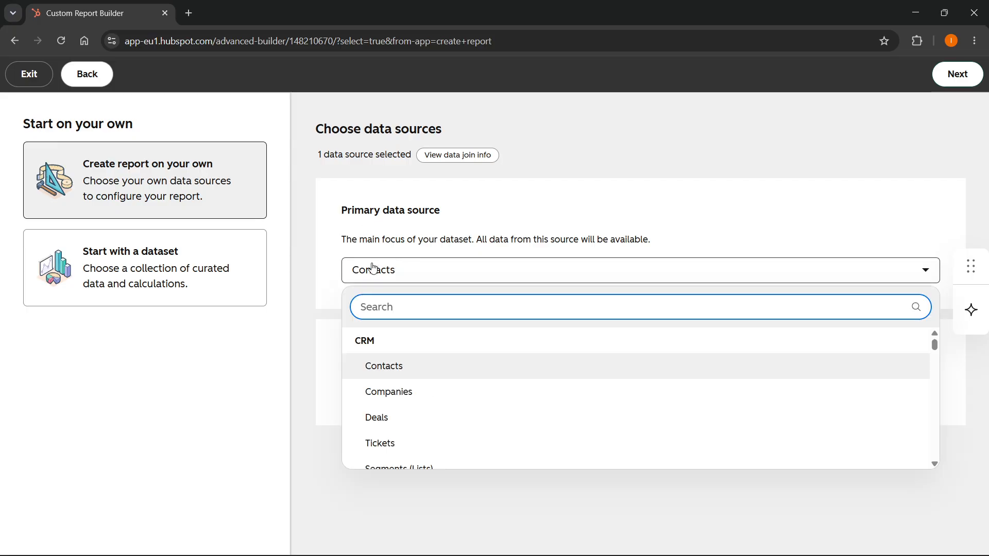
{"action": "left_click", "coordinate": [378, 276]}
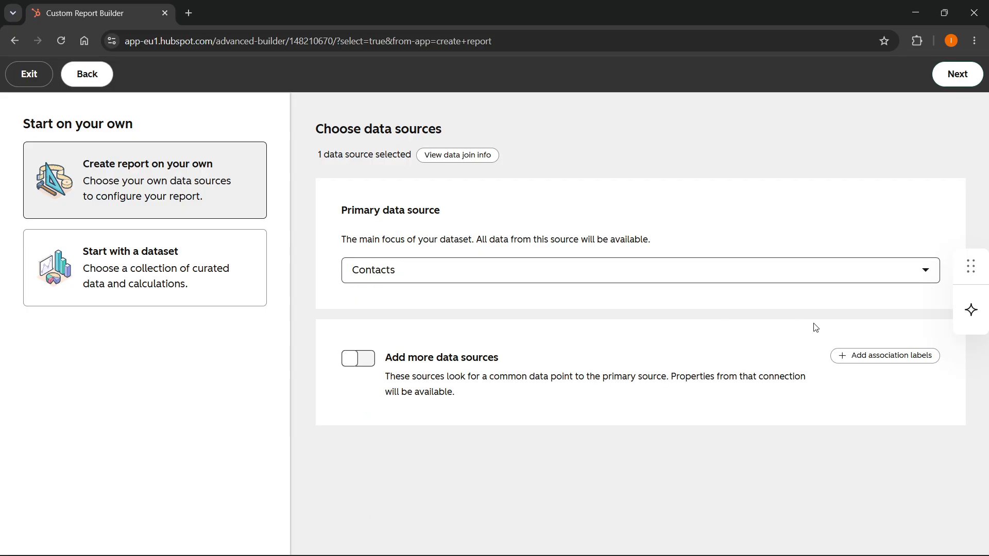
{"action": "left_click", "coordinate": [967, 74]}
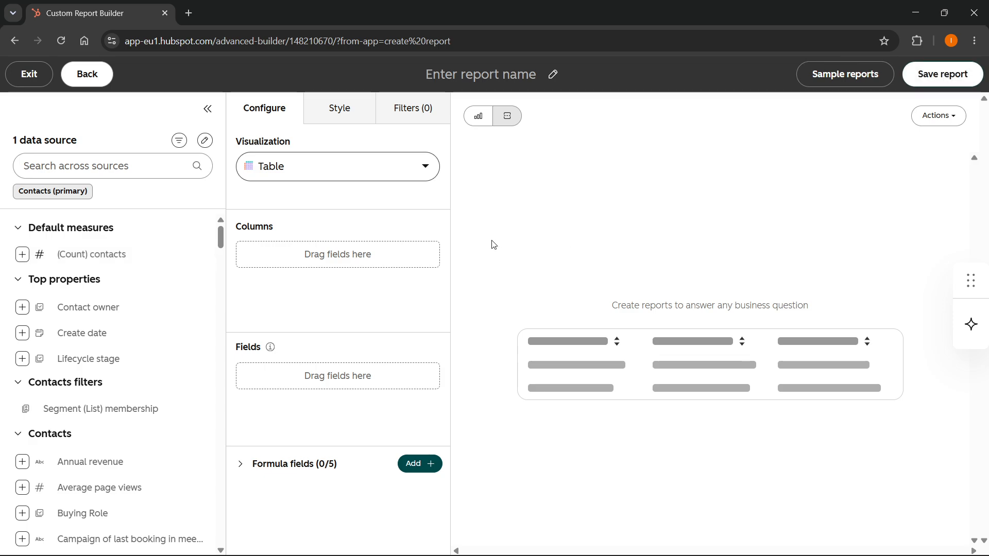
Step: Review the Visualization, Style and Filters settings, keeping the report as a table
{"action": "left_click", "coordinate": [289, 172]}
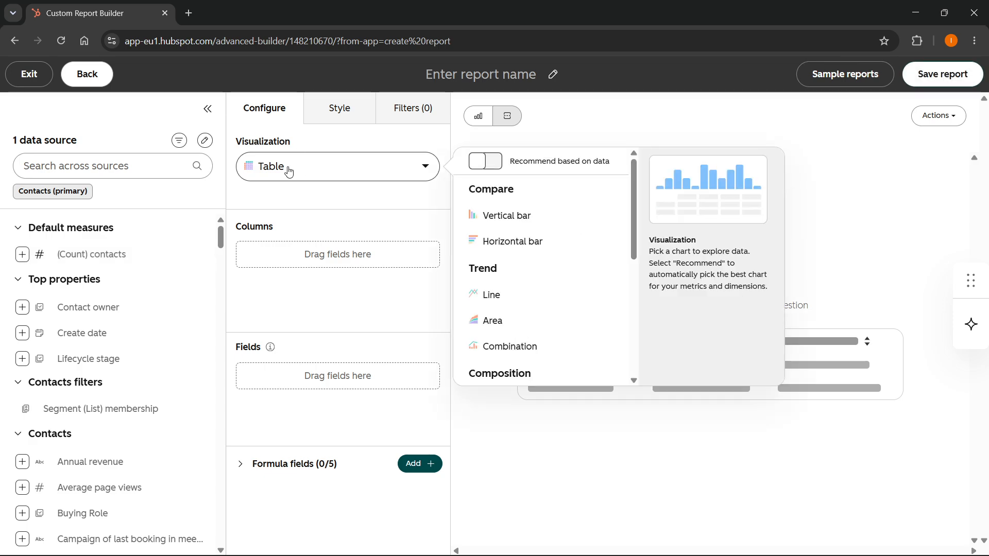
{"action": "left_click", "coordinate": [289, 172]}
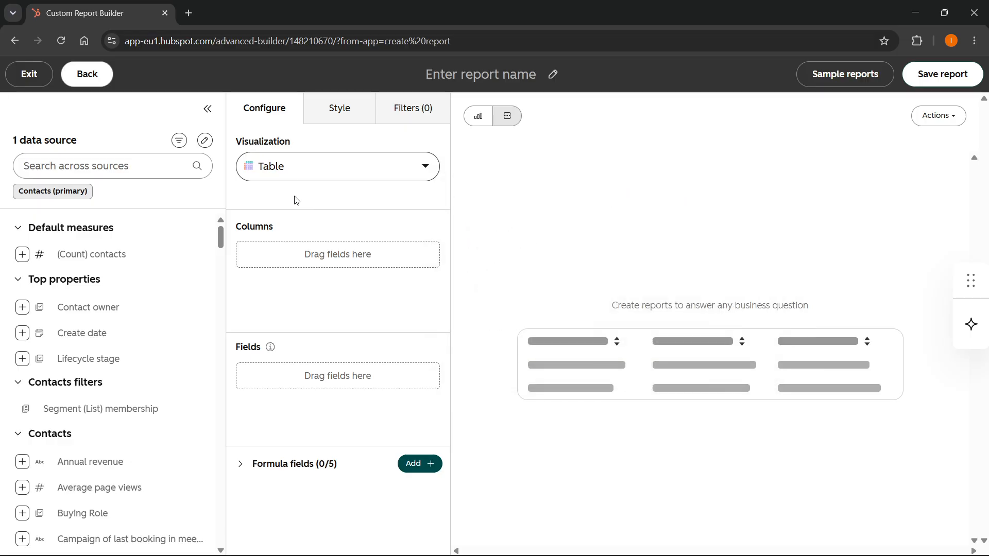
{"action": "left_click", "coordinate": [336, 112]}
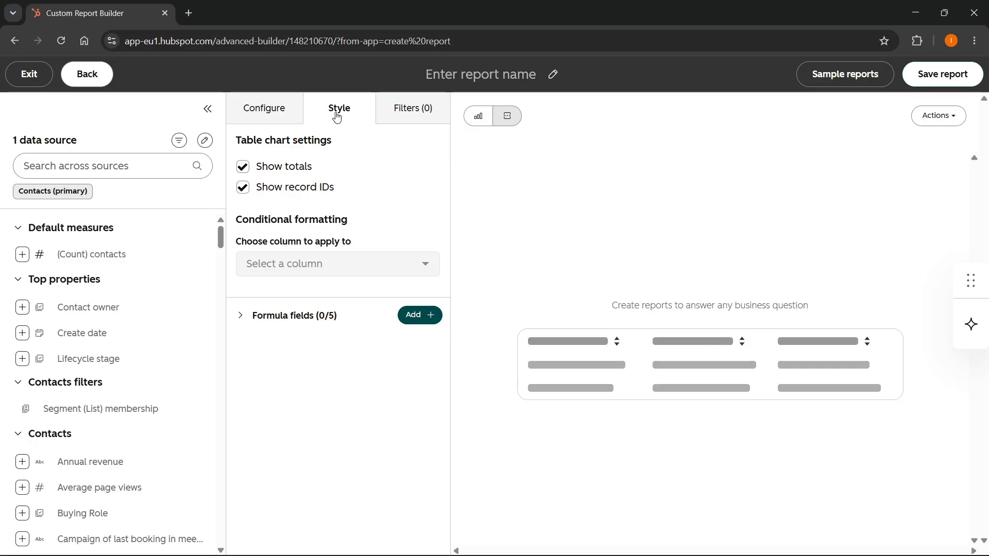
{"action": "left_click", "coordinate": [410, 110]}
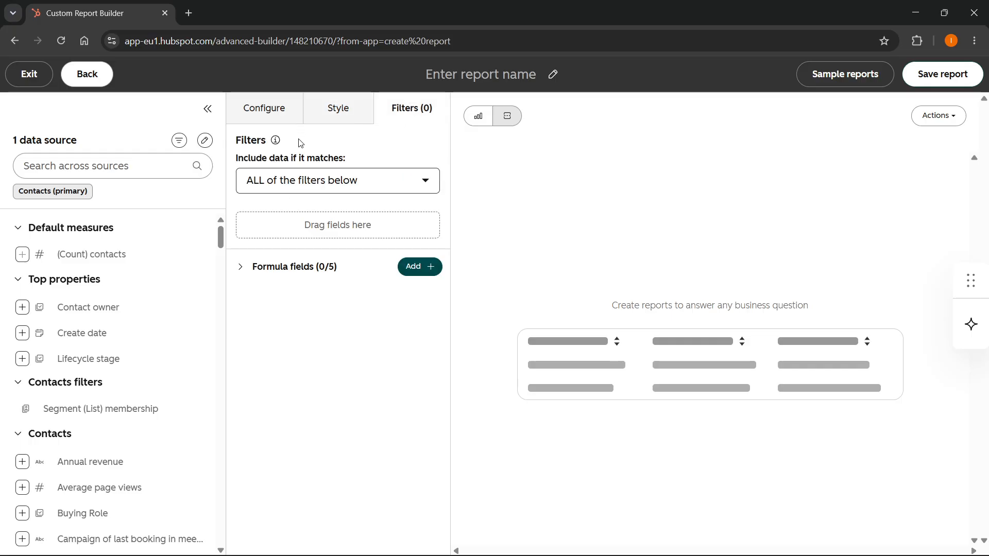
{"action": "left_click", "coordinate": [268, 110]}
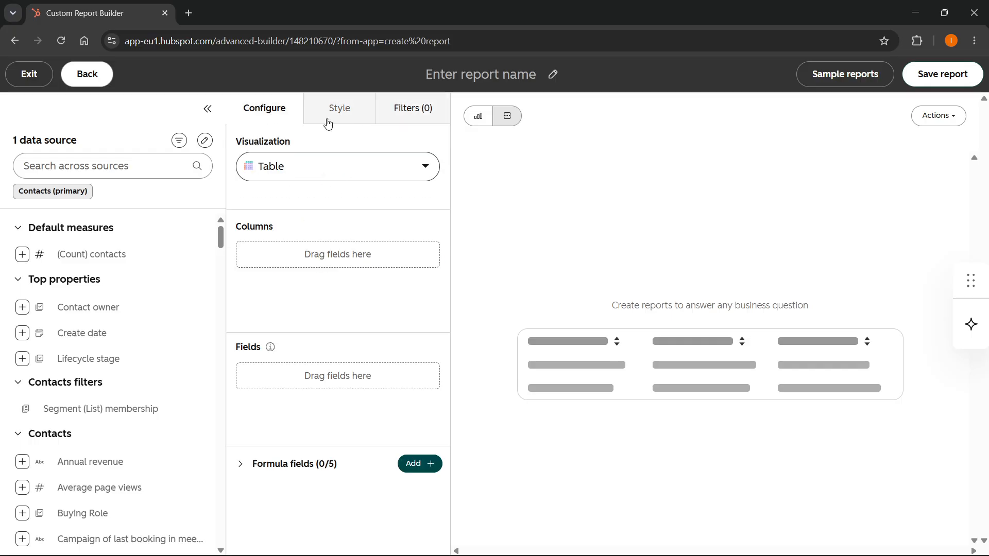
Step: Name the report 'Tutorial'
{"action": "left_click", "coordinate": [474, 77]}
{"action": "type", "text": "Tu"}
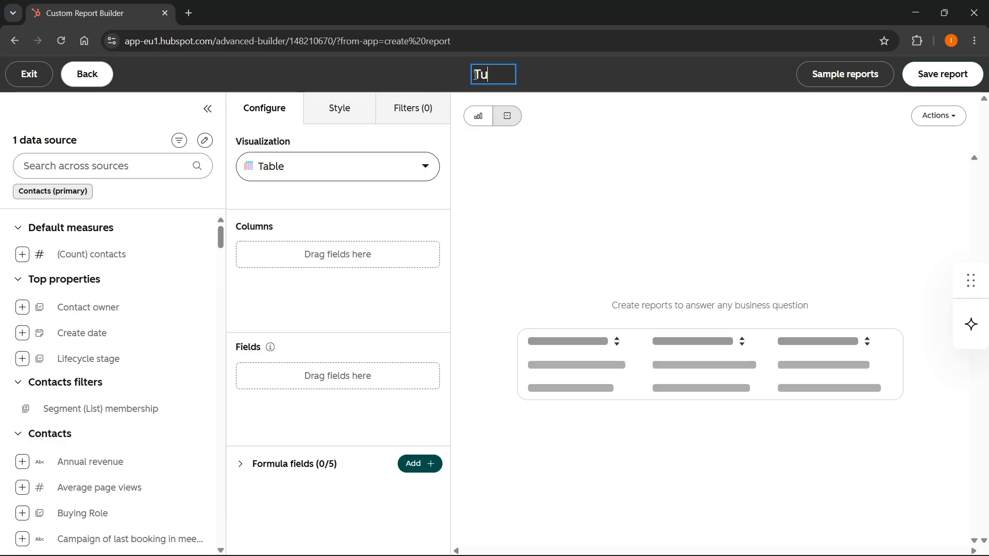
{"action": "type", "text": "rtorial"}
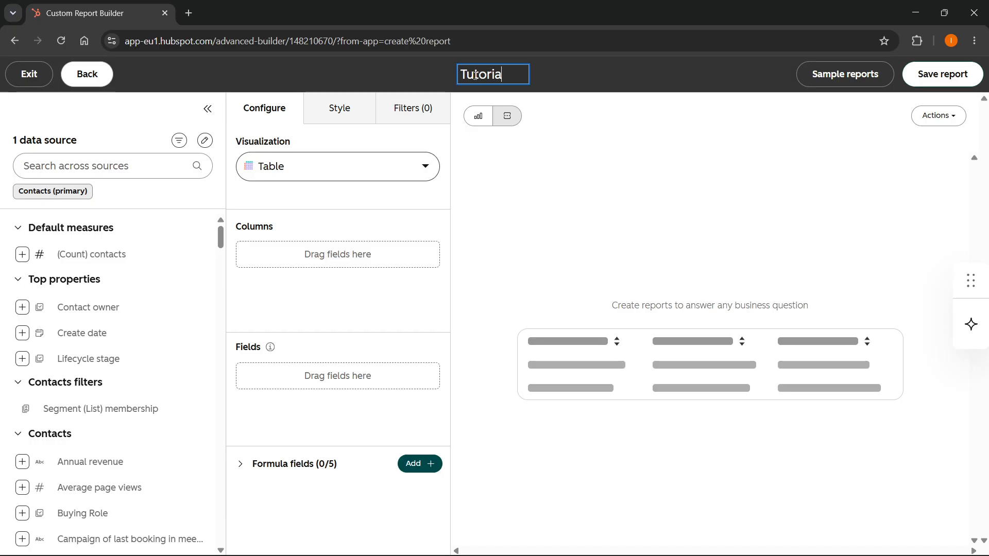
{"action": "left_click", "coordinate": [569, 184]}
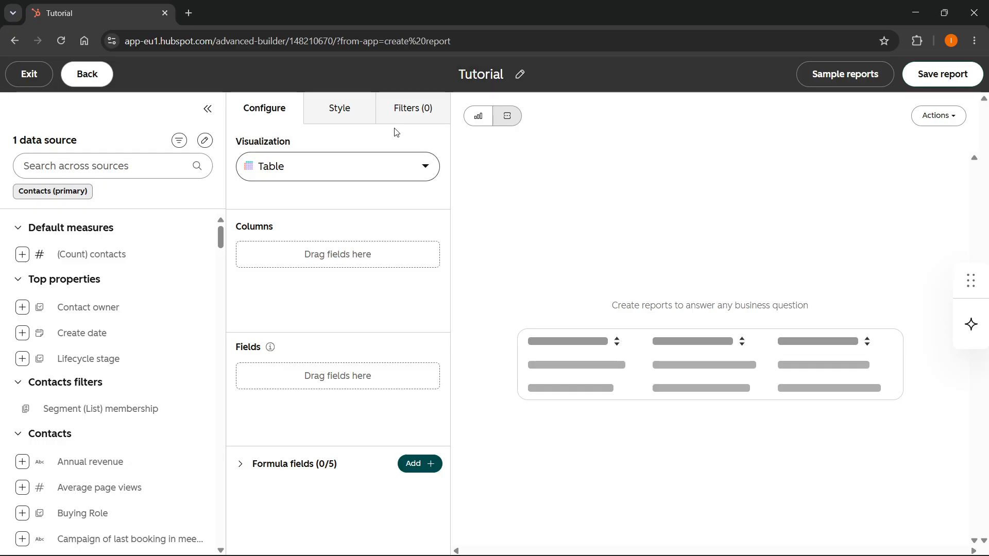
{"action": "left_click", "coordinate": [41, 167]}
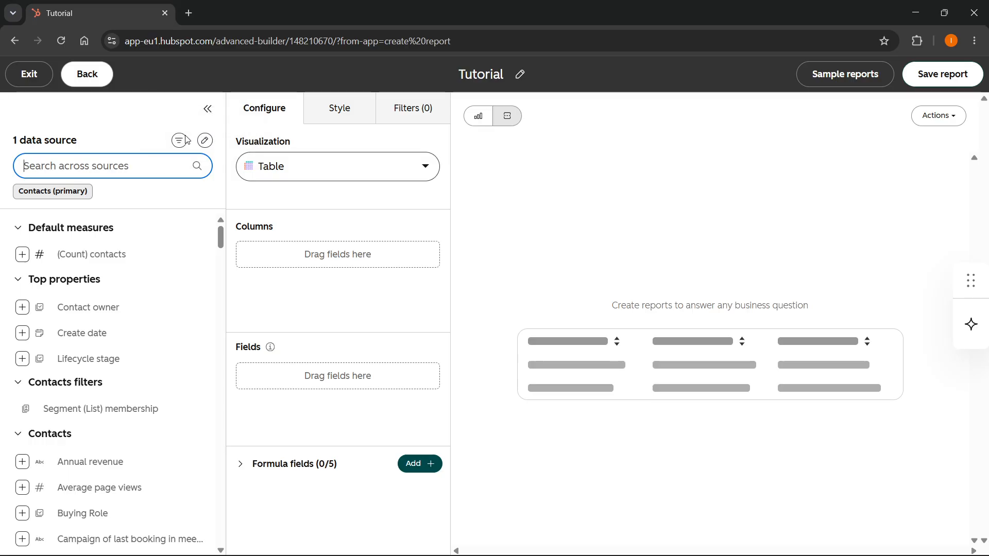
Step: Add (Count) contacts and Lifecycle stage as columns, and Contact owner twice as fields
{"action": "left_click", "coordinate": [156, 139]}
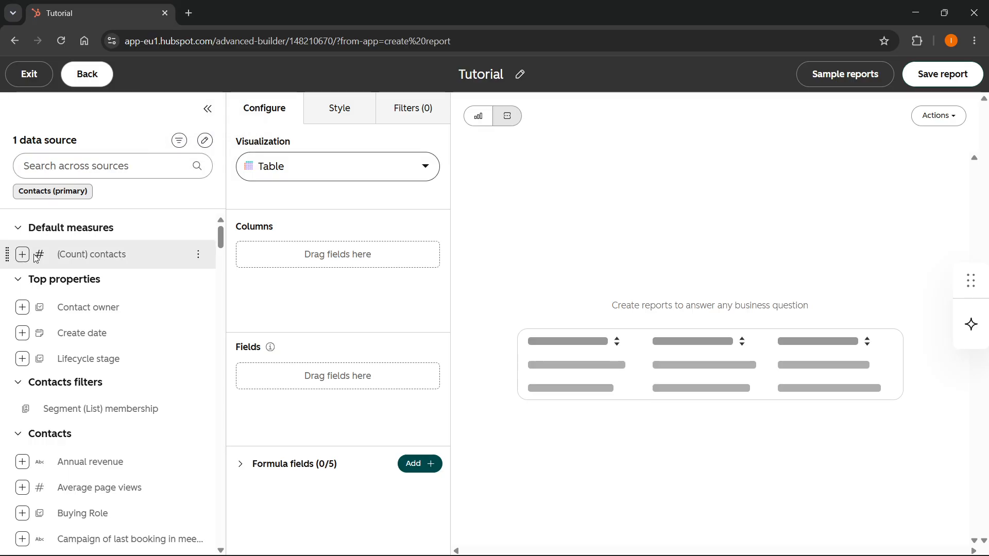
{"action": "left_click_drag", "start_coordinate": [34, 254], "coordinate": [332, 263]}
{"action": "left_click_drag", "start_coordinate": [64, 309], "coordinate": [295, 380]}
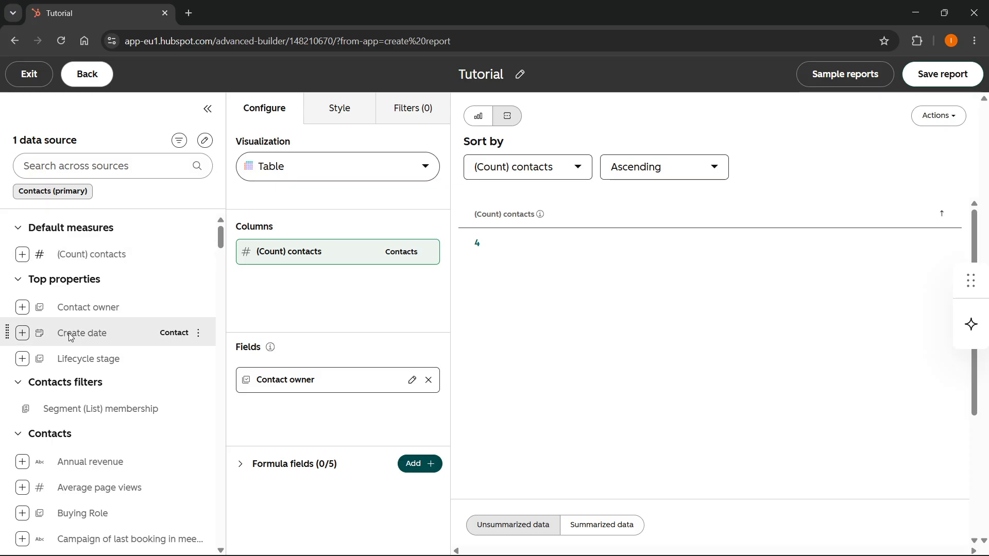
{"action": "left_click_drag", "start_coordinate": [69, 346], "coordinate": [299, 294]}
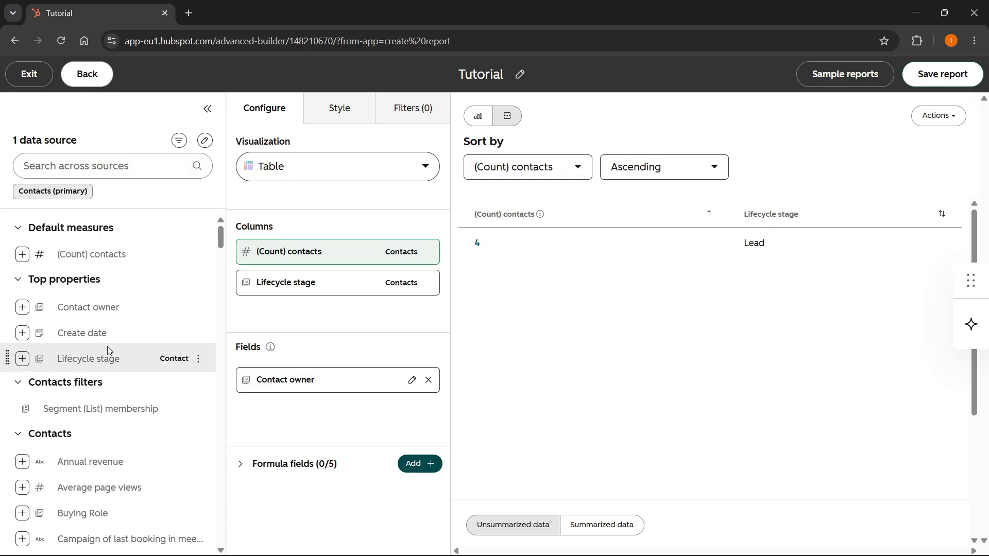
{"action": "scroll", "coordinate": [108, 350], "scroll_direction": "down", "scroll_amount": 8}
{"action": "left_click_drag", "start_coordinate": [111, 357], "coordinate": [313, 388]}
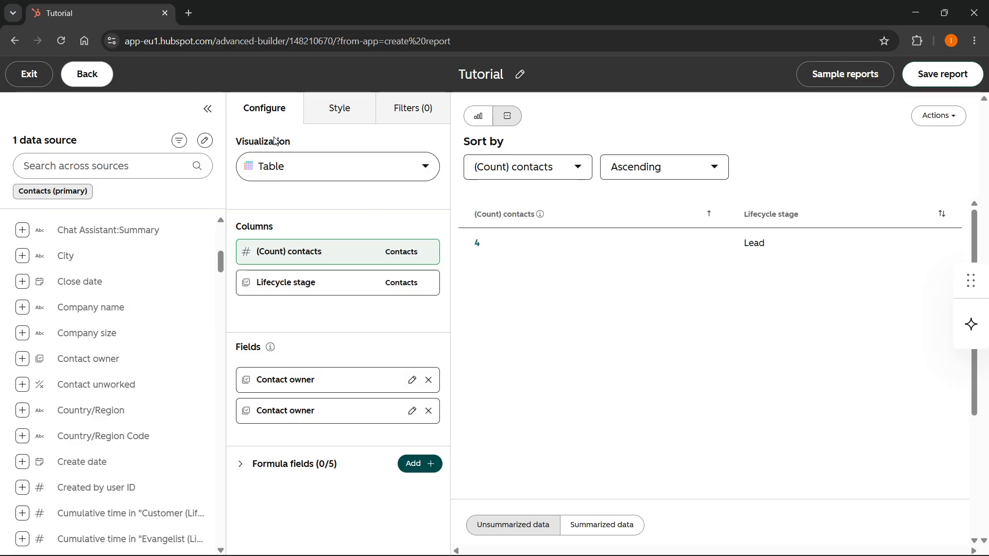
Step: Preview the report data as summarized, then switch back to unsummarized data
{"action": "scroll", "coordinate": [500, 292], "scroll_direction": "down", "scroll_amount": 4}
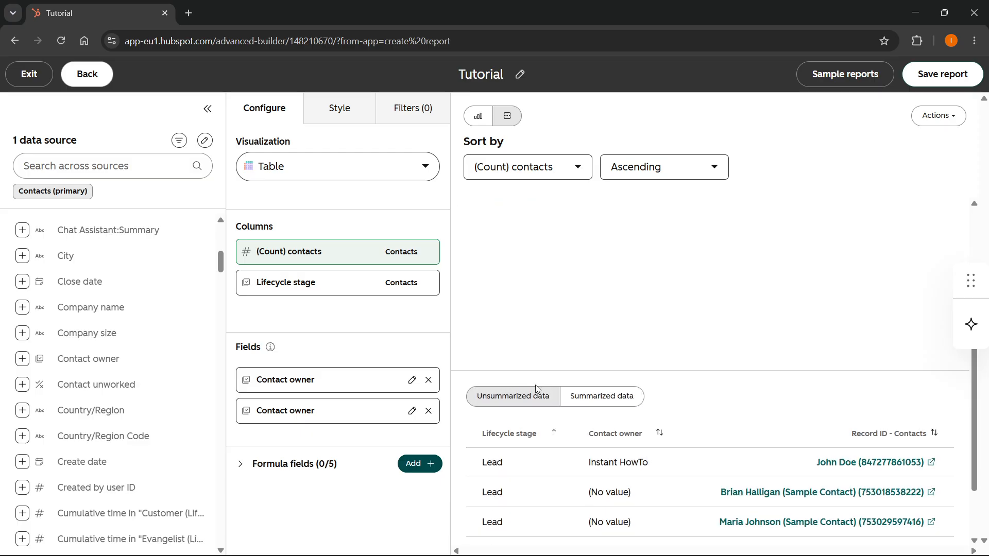
{"action": "scroll", "coordinate": [531, 309], "scroll_direction": "up", "scroll_amount": 3}
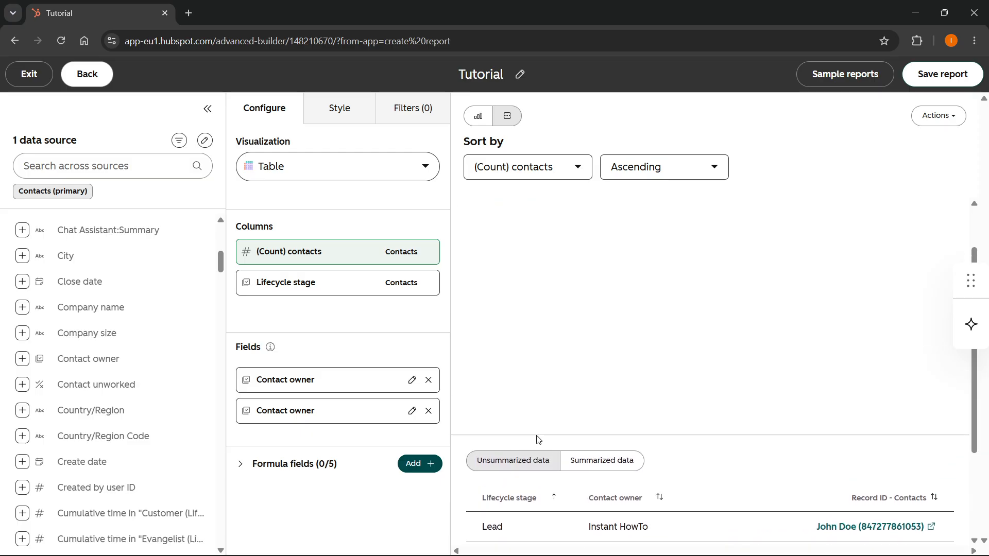
{"action": "scroll", "coordinate": [539, 439], "scroll_direction": "down", "scroll_amount": 3}
{"action": "left_click", "coordinate": [602, 344]}
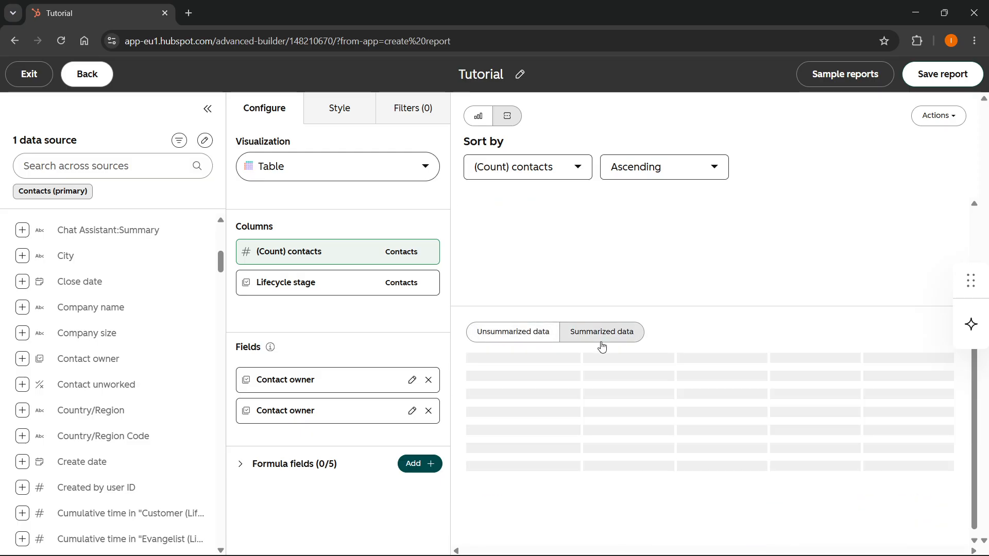
{"action": "left_click", "coordinate": [525, 342]}
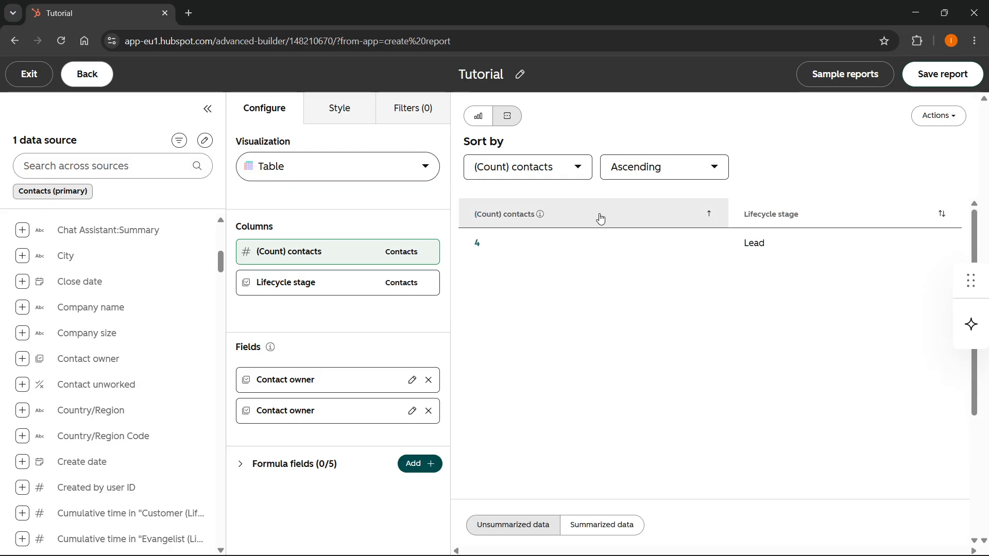
Step: Open and close the AI assistant panel, then exit the report builder
{"action": "left_click", "coordinate": [962, 333]}
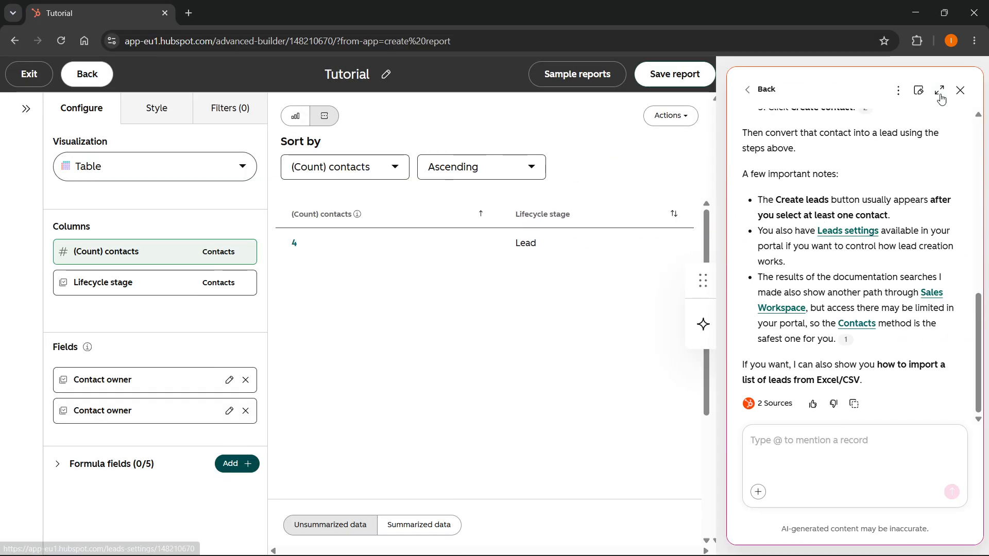
{"action": "left_click", "coordinate": [960, 90]}
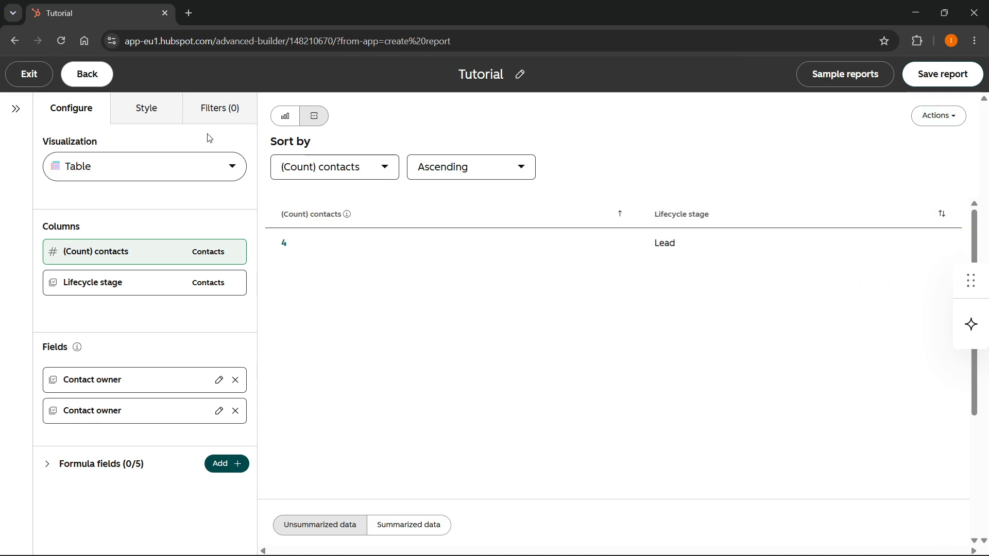
{"action": "mouse_move", "coordinate": [212, 252]}
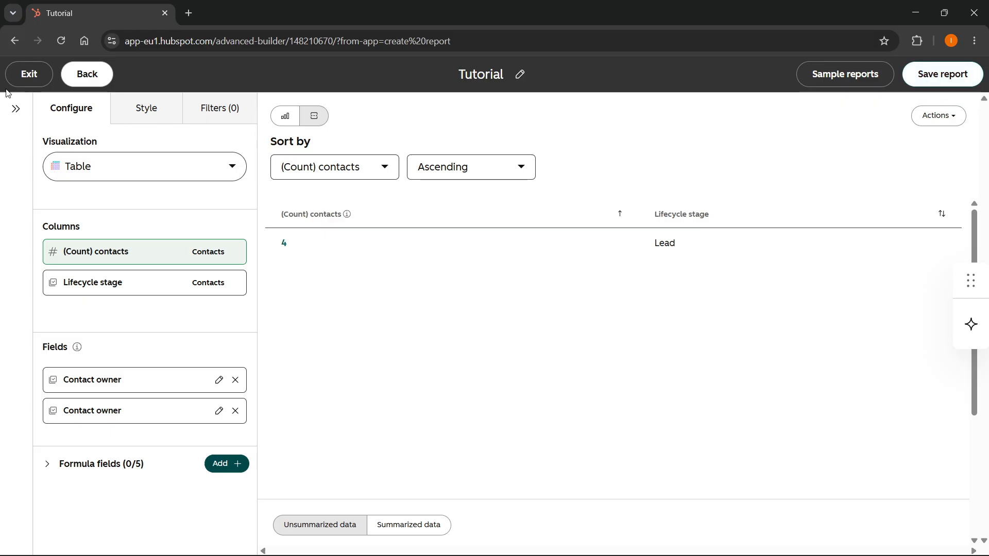
{"action": "left_click", "coordinate": [34, 76]}
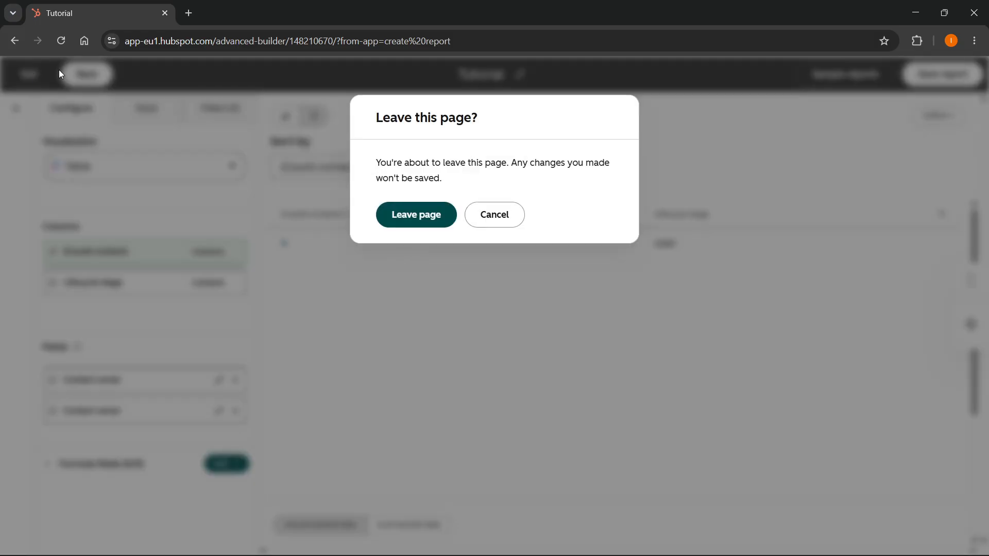
Step: Discard the unsaved report and preview the 'Workflow total emails opened by month' library template
{"action": "left_click", "coordinate": [422, 218]}
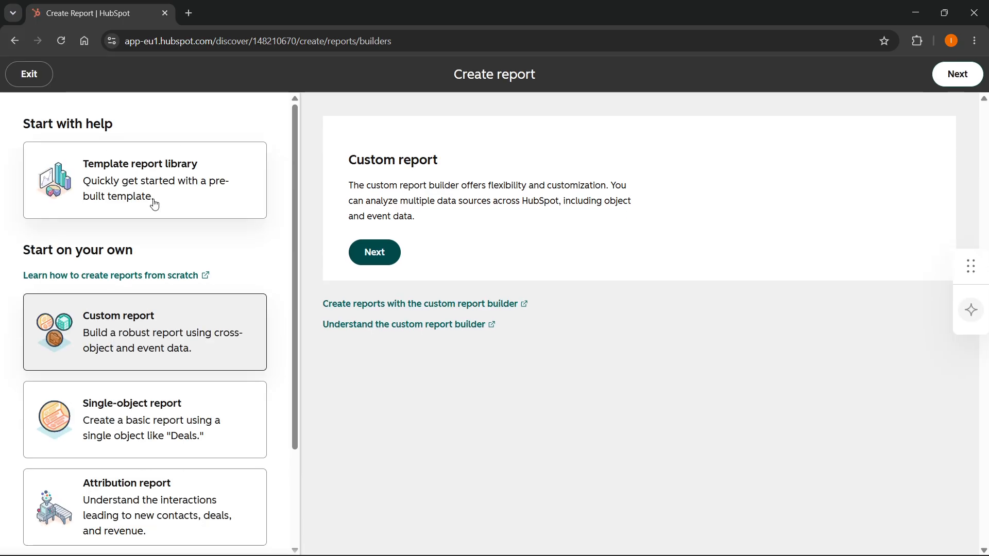
{"action": "left_click", "coordinate": [193, 164]}
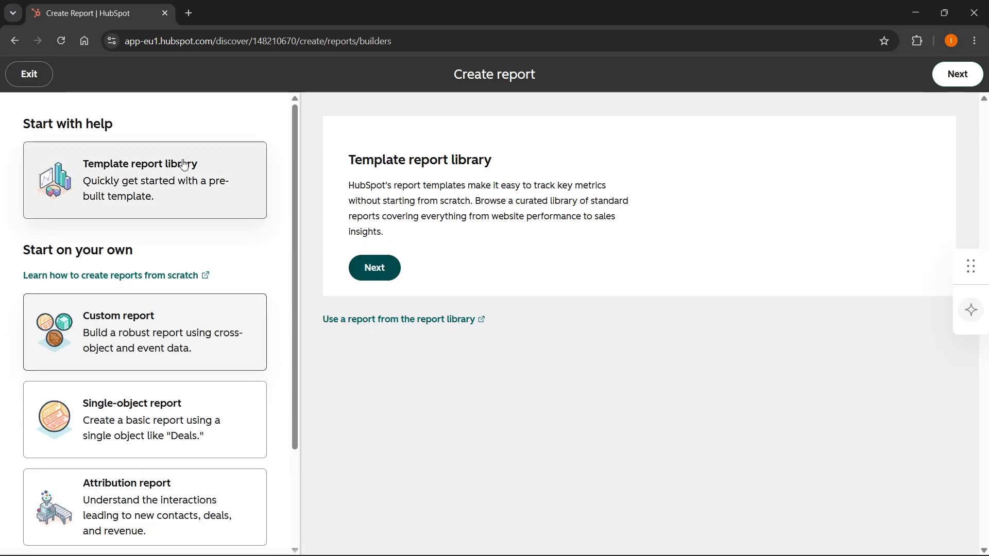
{"action": "left_click", "coordinate": [376, 267]}
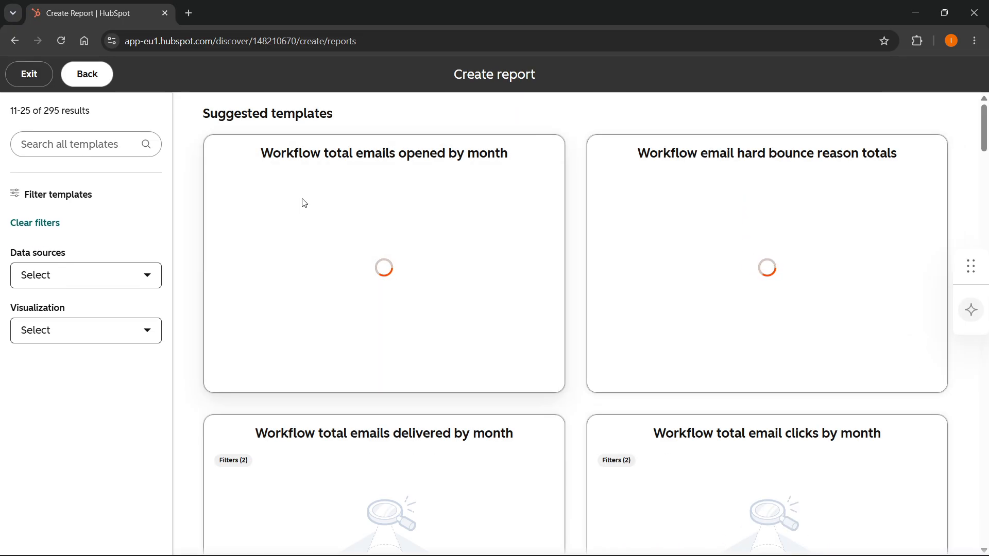
{"action": "left_click", "coordinate": [304, 203]}
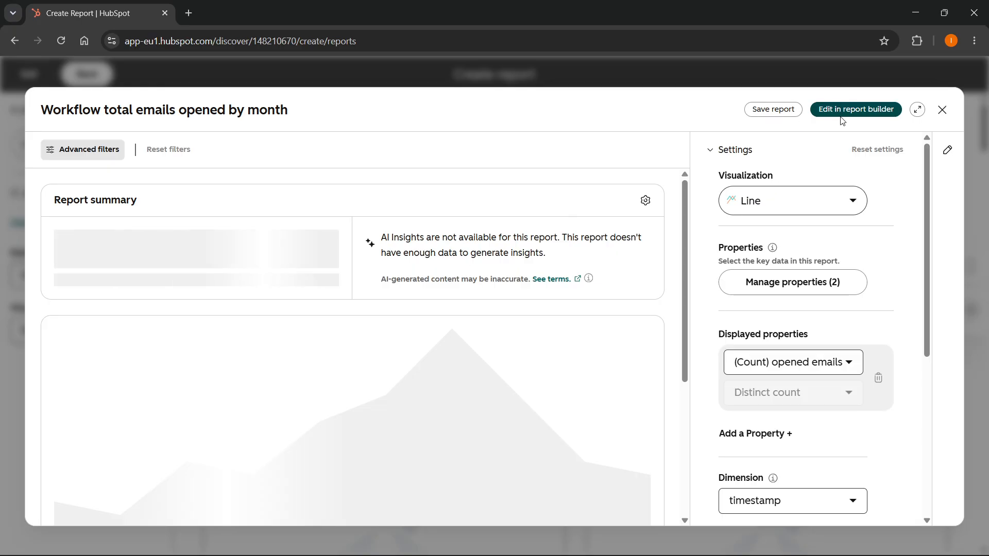
Step: Close the template preview and exit back to the empty My reports list
{"action": "scroll", "coordinate": [871, 154], "scroll_direction": "down", "scroll_amount": 5}
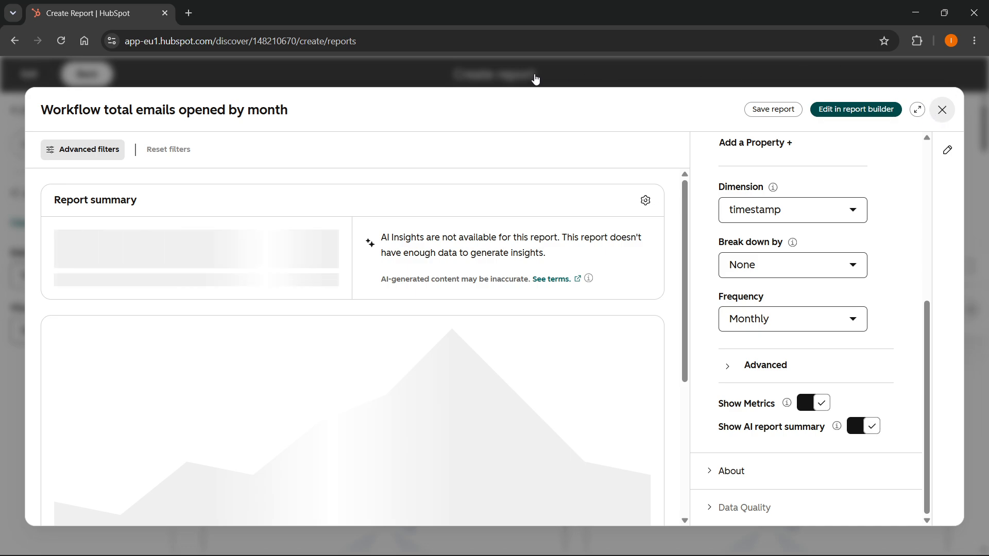
{"action": "left_click", "coordinate": [943, 110]}
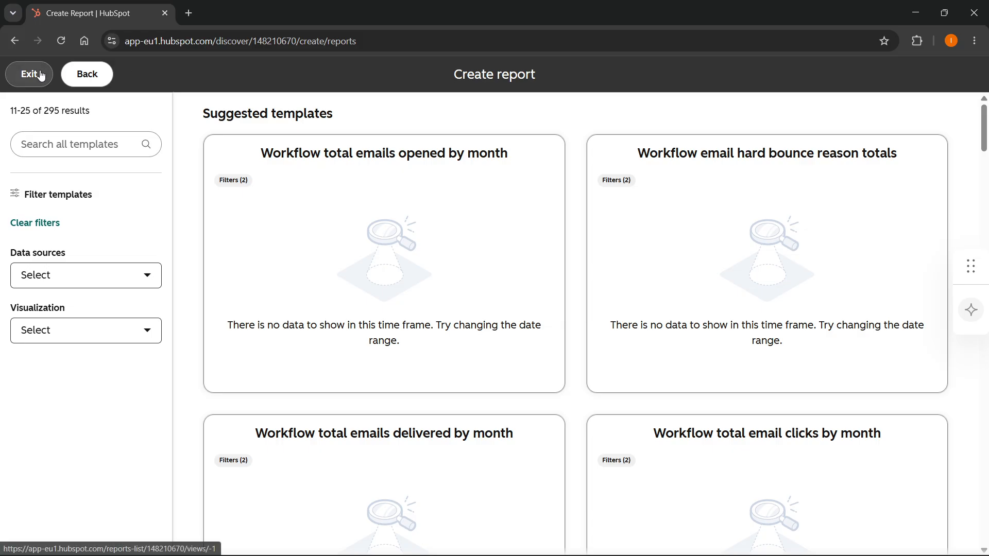
{"action": "left_click", "coordinate": [40, 74]}
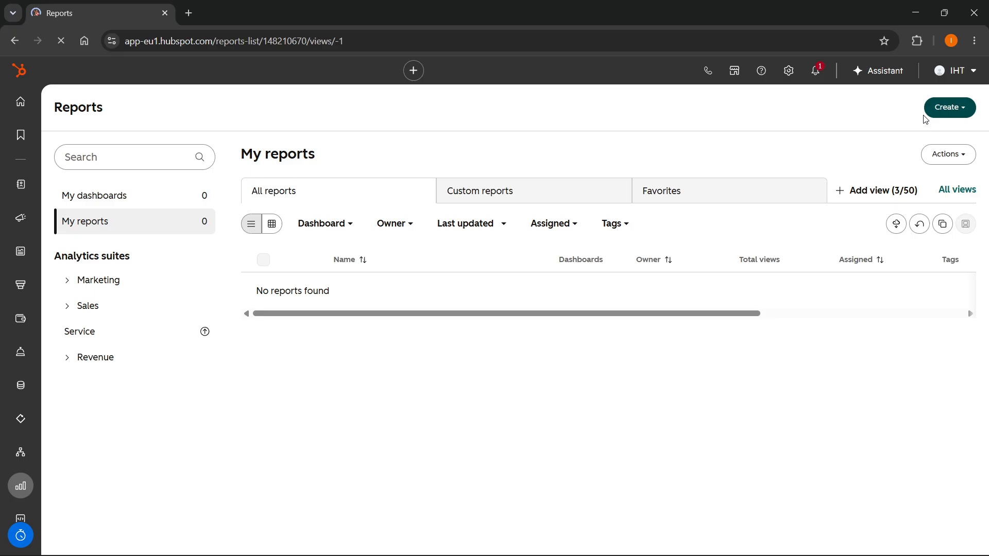
Step: Choose Create report with AI from the Create menu
{"action": "left_click", "coordinate": [950, 108]}
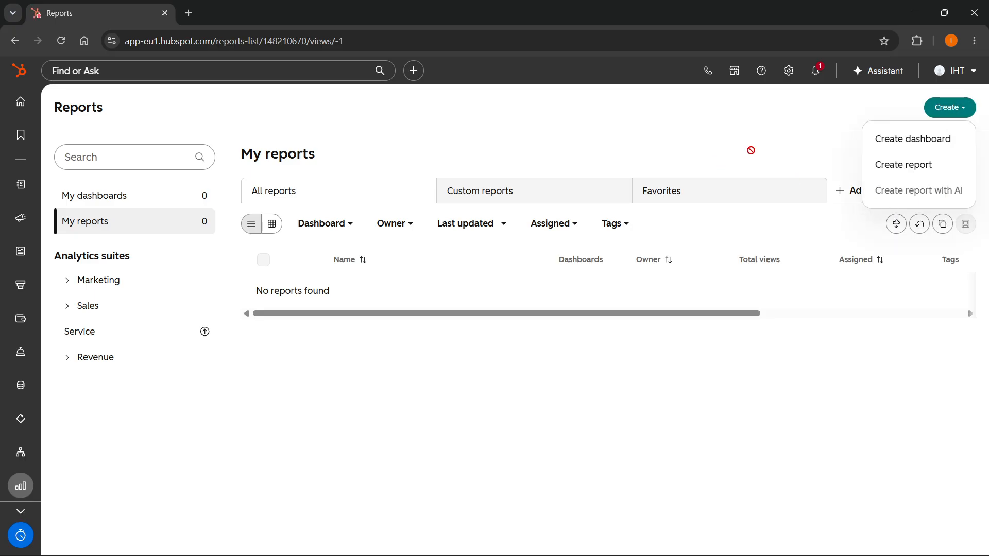
{"action": "left_click", "coordinate": [743, 128]}
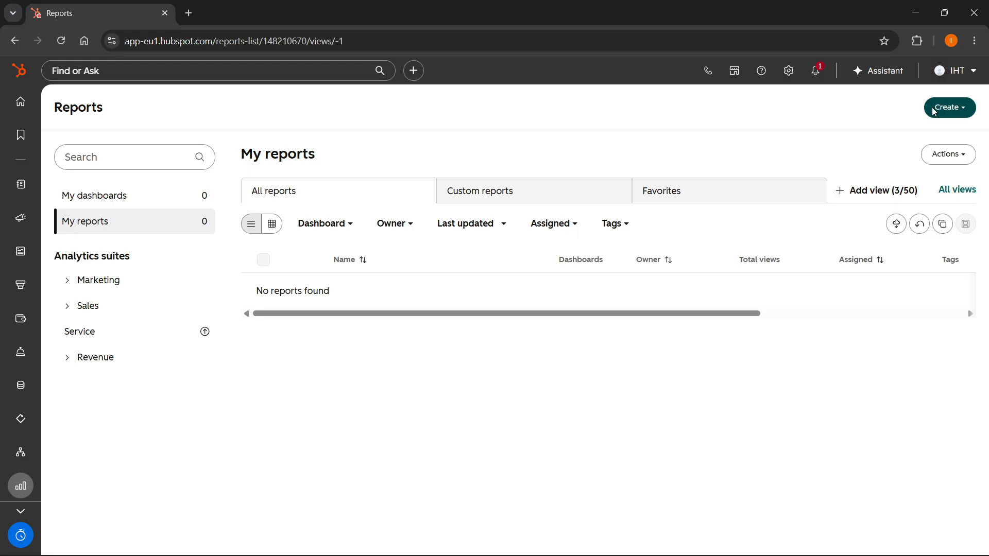
{"action": "left_click", "coordinate": [951, 107]}
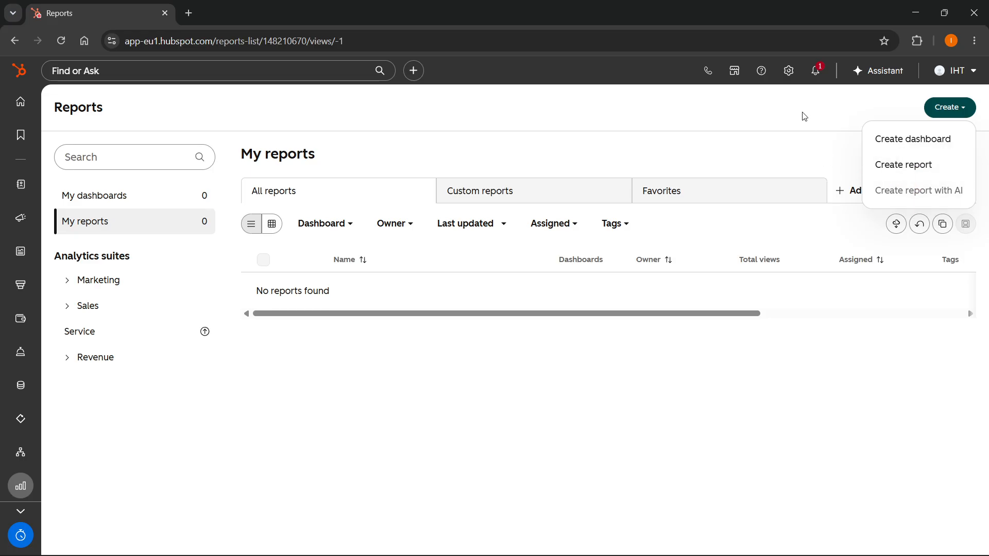
{"action": "left_click", "coordinate": [897, 115]}
{"action": "left_click", "coordinate": [962, 115]}
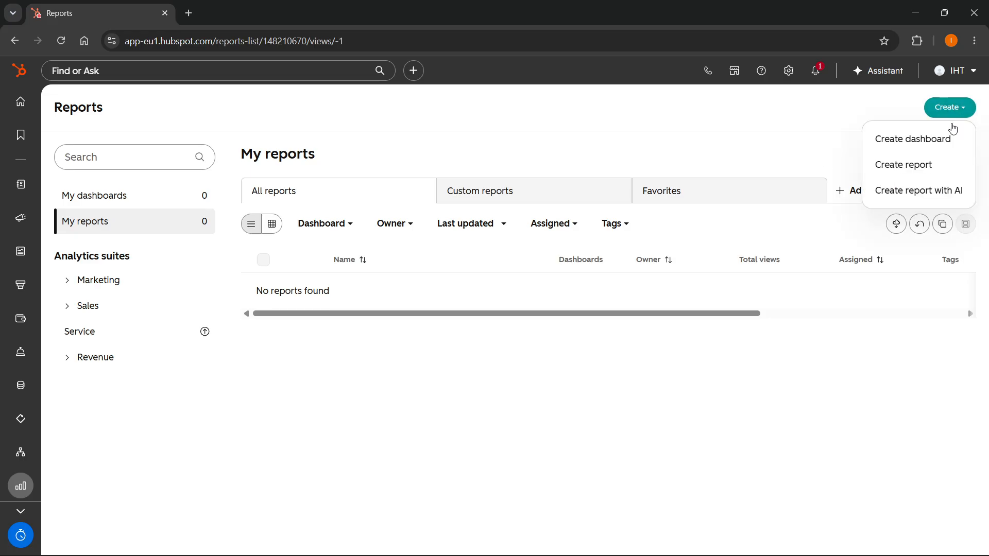
{"action": "left_click", "coordinate": [920, 191]}
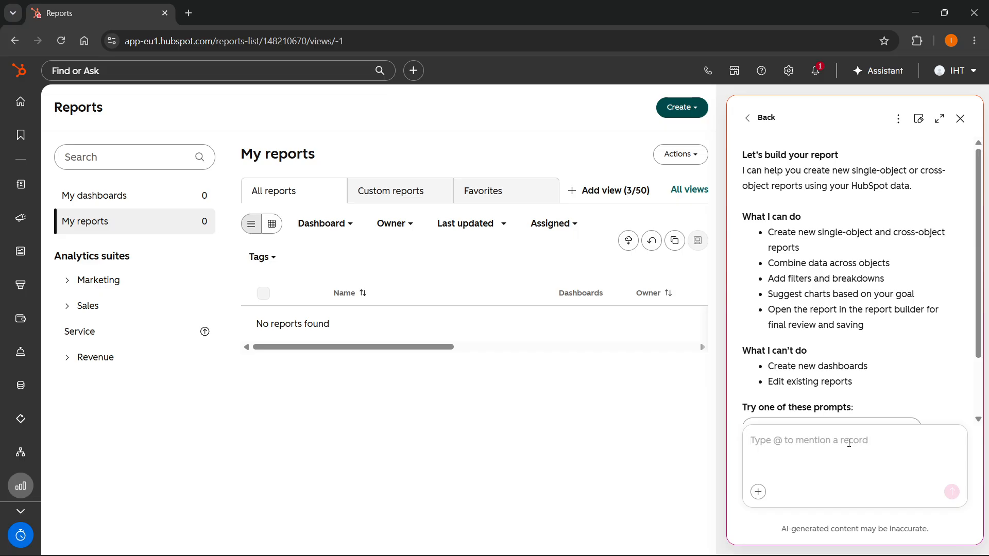
Step: Ask the assistant to 'generate a report on new contacts added'
{"action": "type", "text": "g"}
{"action": "key", "text": "BackSpace"}
{"action": "type", "text": "generate a report on new contacts added"}
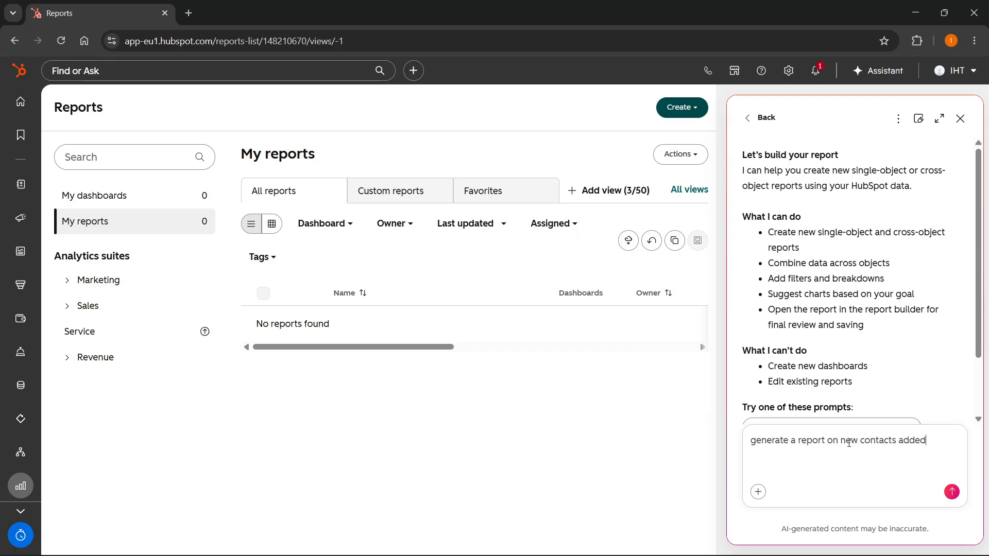
{"action": "key", "text": "Return"}
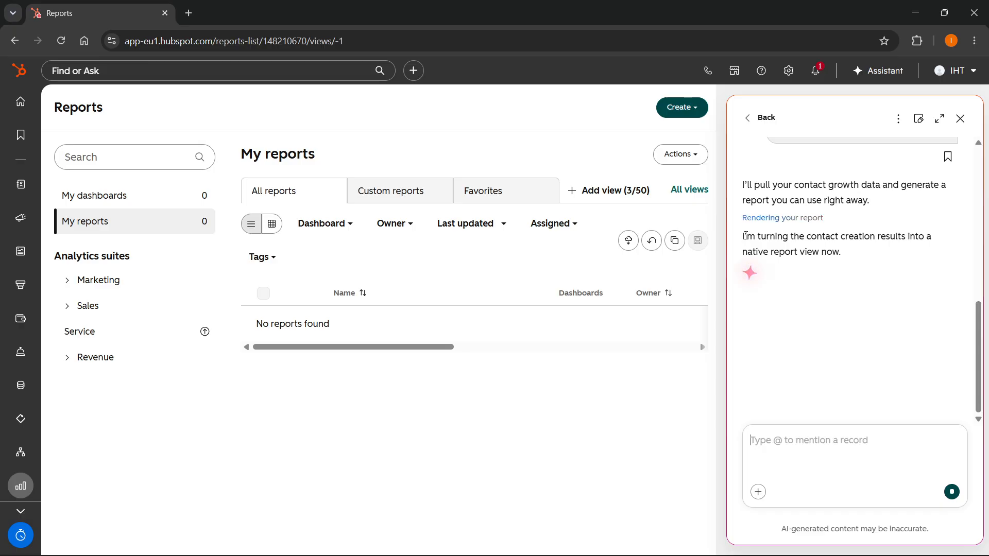
Step: Save the assistant's 'New contacts added by month' line chart as a new report
{"action": "left_click_drag", "start_coordinate": [745, 236], "coordinate": [858, 226]}
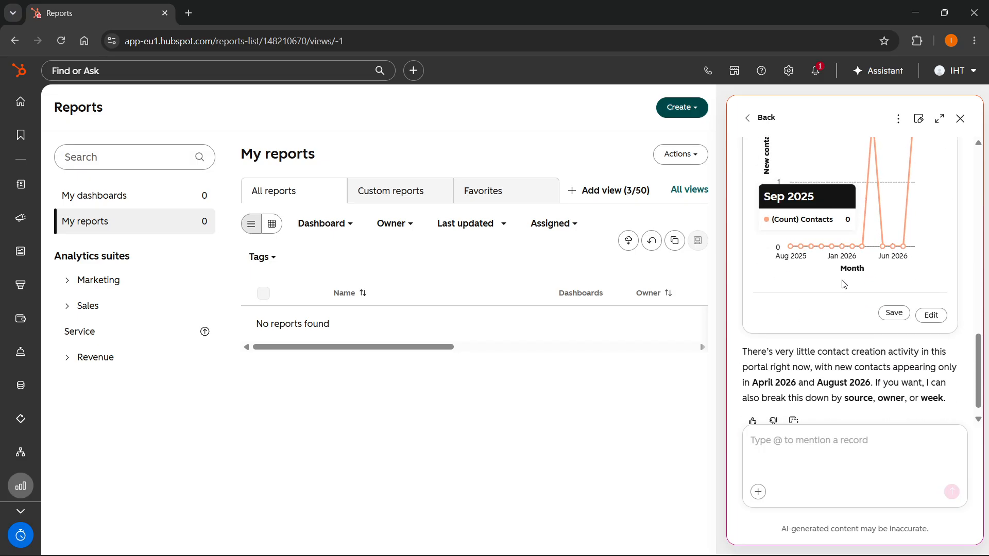
{"action": "scroll", "coordinate": [887, 294], "scroll_direction": "up", "scroll_amount": 2}
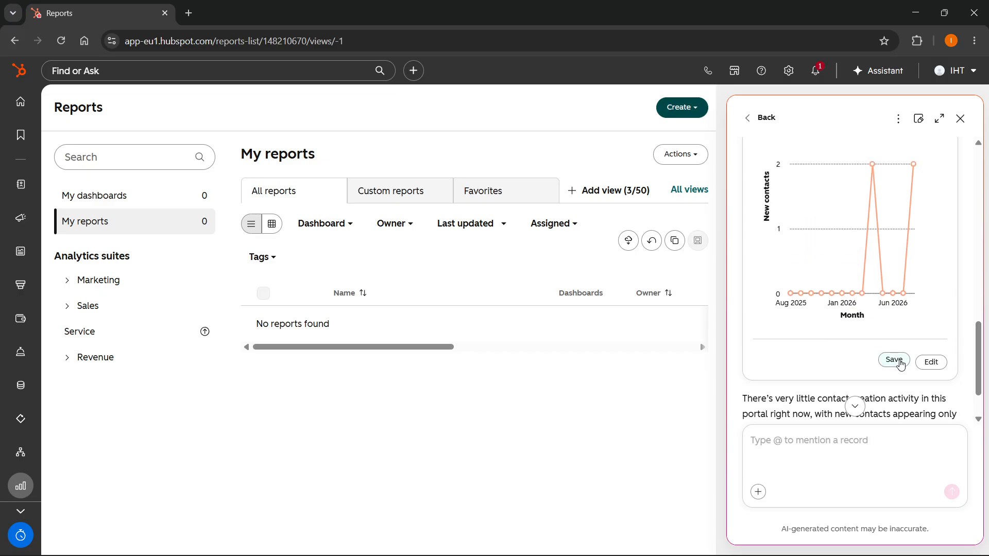
{"action": "left_click", "coordinate": [929, 363]}
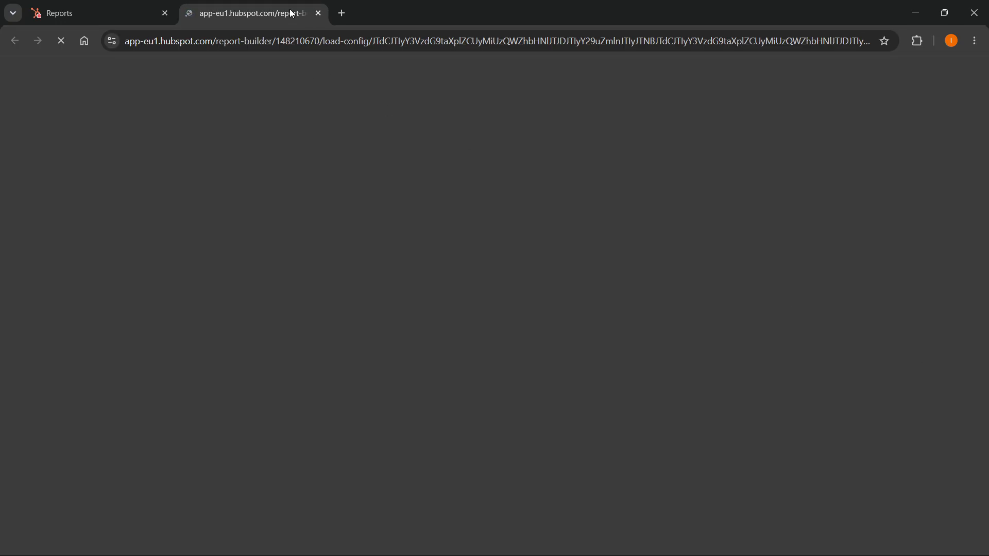